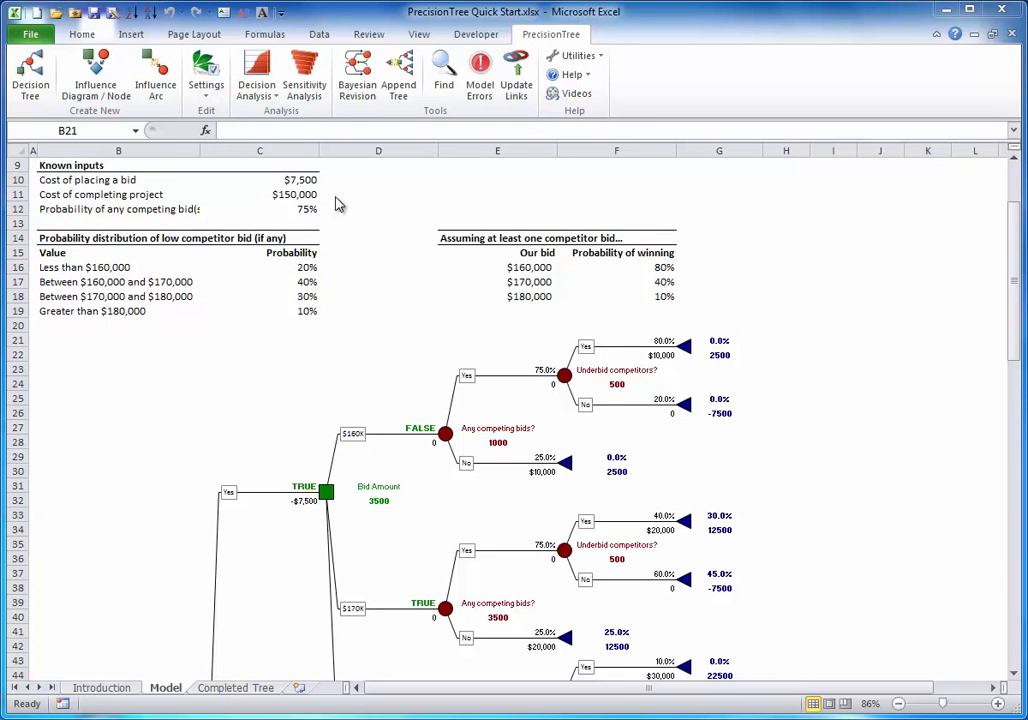
Start a one-way sensitivity analysis of the Bidding Decision tree with Bid Amount (D32) as the starting node
left_click(303, 66)
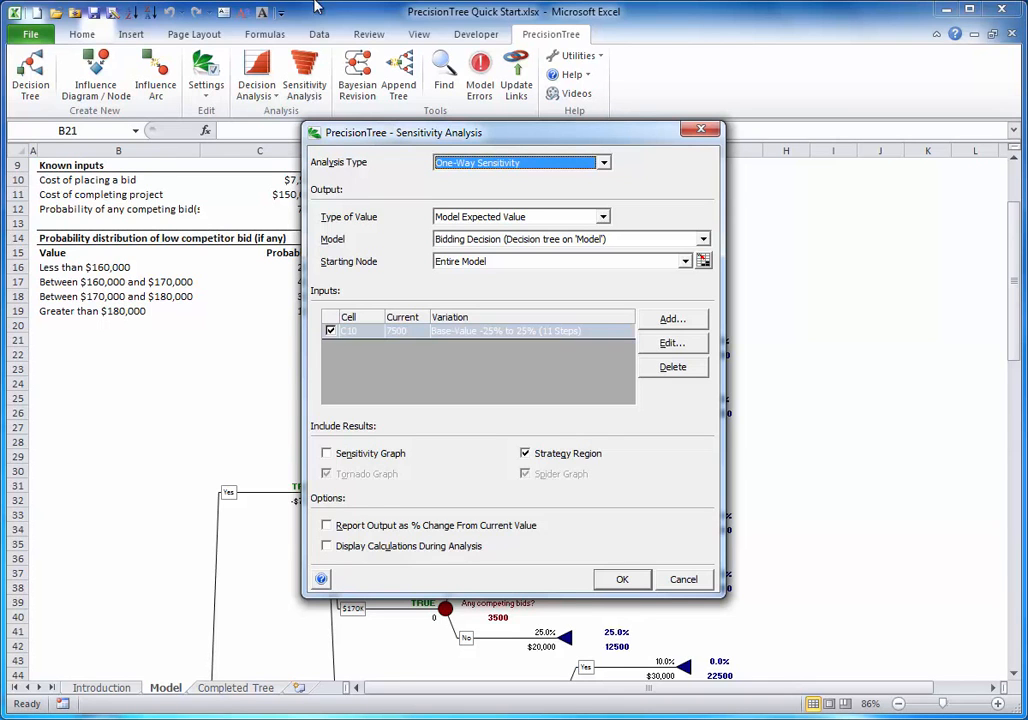
left_click(603, 163)
left_click(604, 165)
left_click(685, 261)
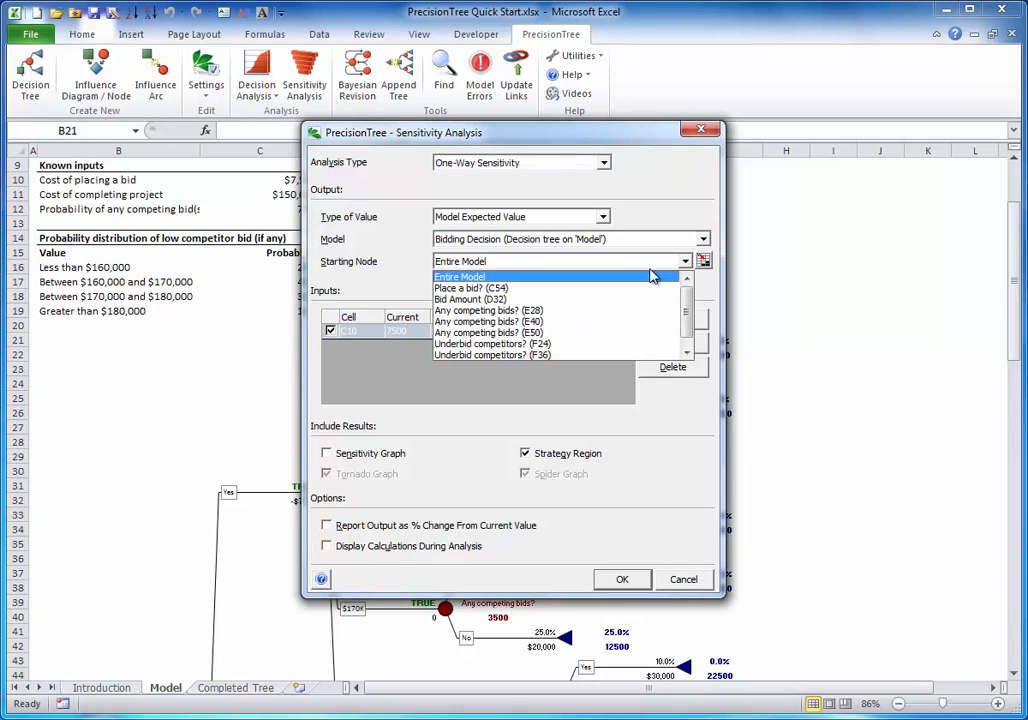
left_click(521, 298)
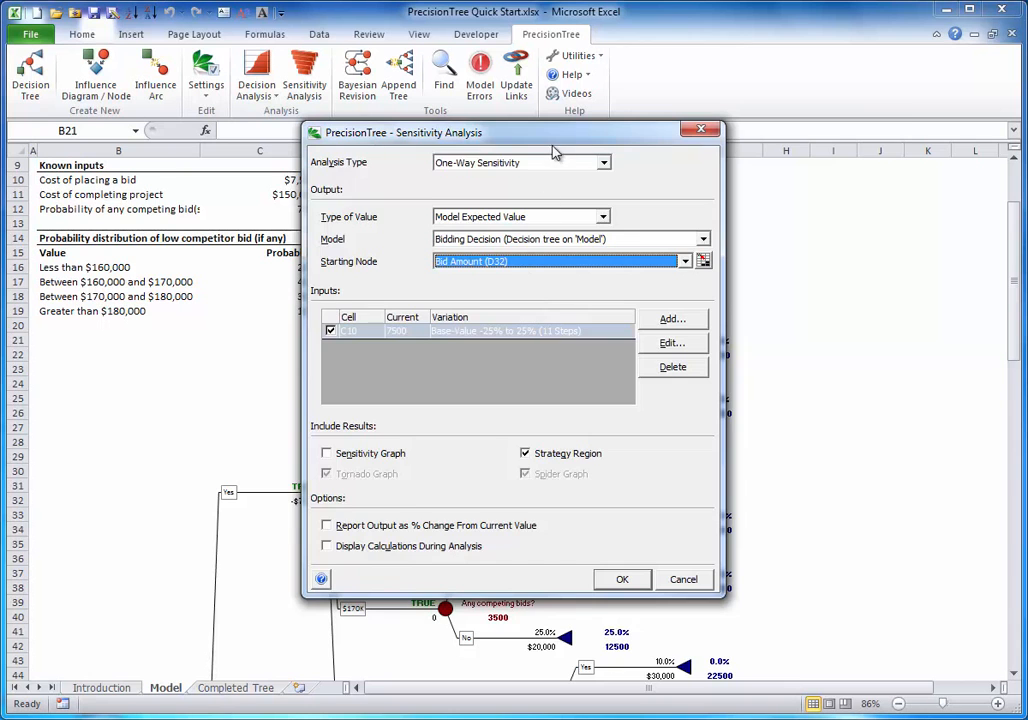
left_click_drag(445, 130, 639, 128)
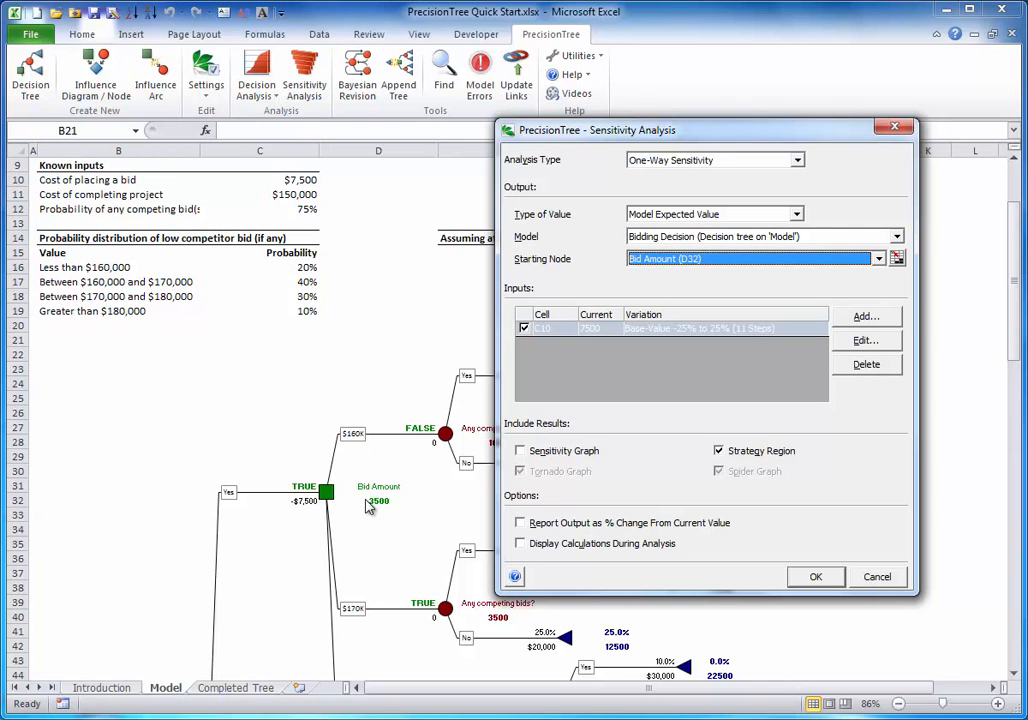
Add the cost of completing the project (C11) as a sensitivity input, accepting the default variation settings
left_click(866, 316)
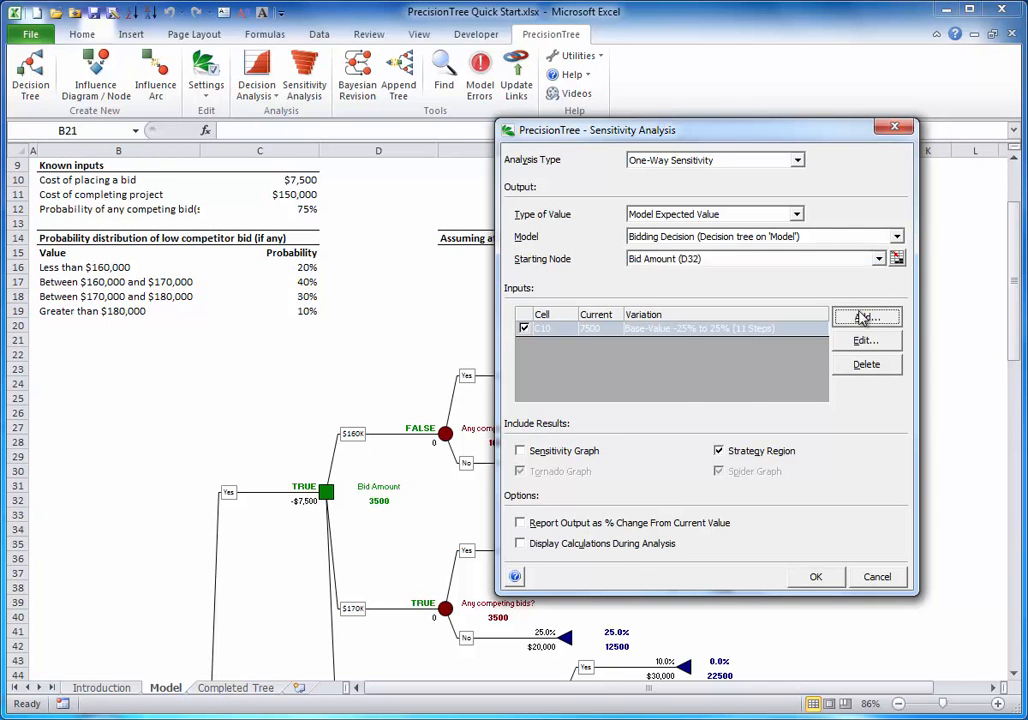
left_click(289, 194)
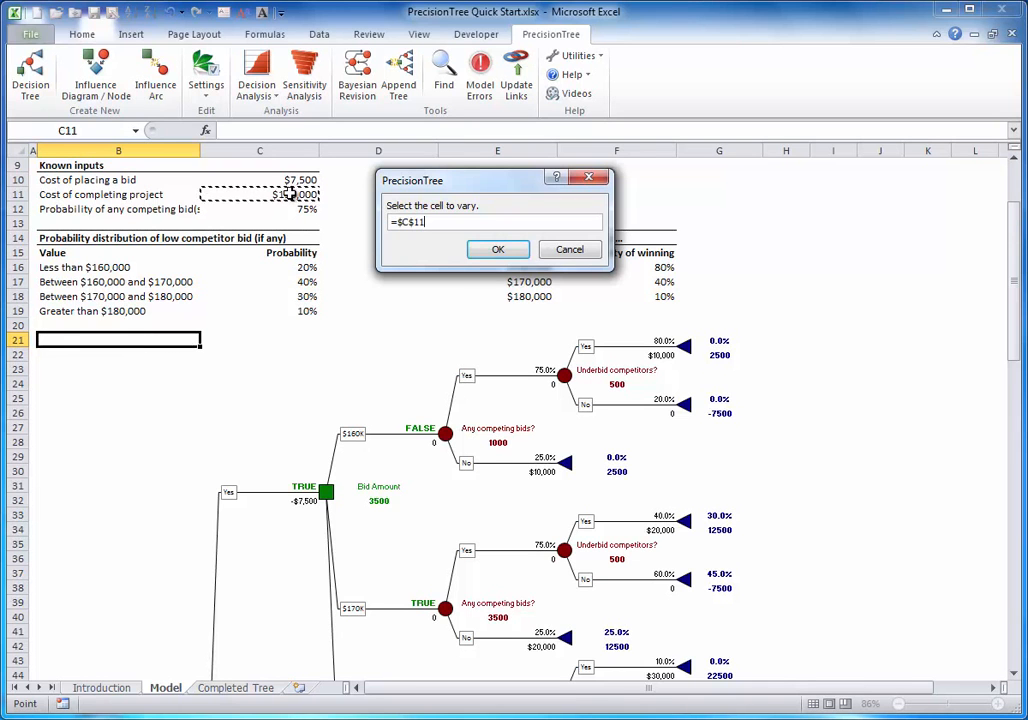
left_click(498, 249)
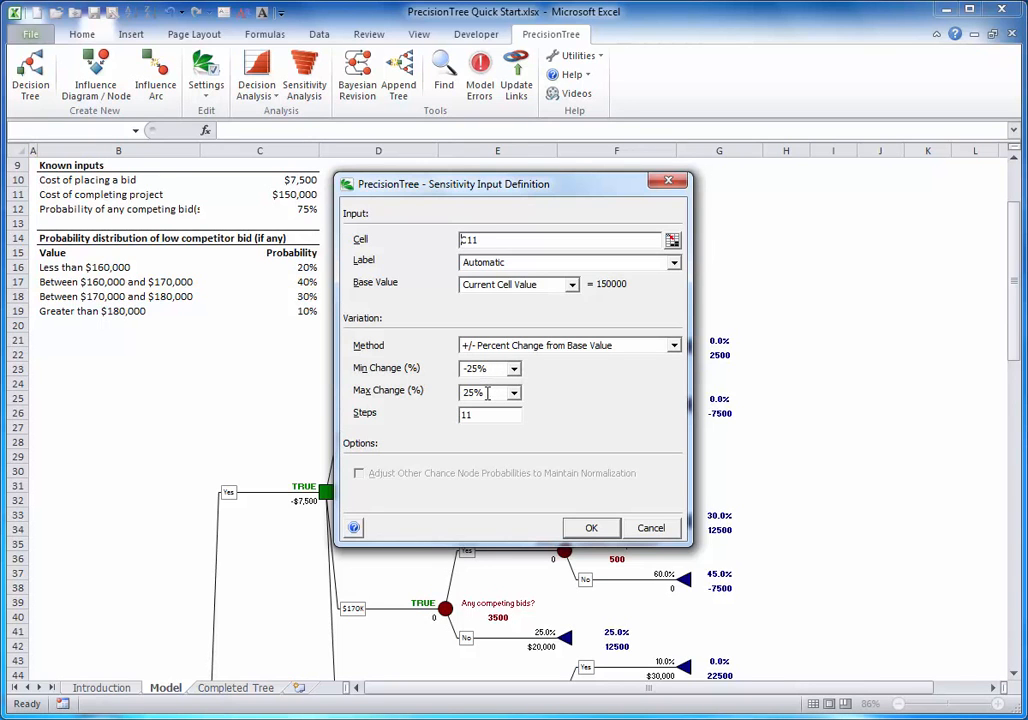
left_click(591, 529)
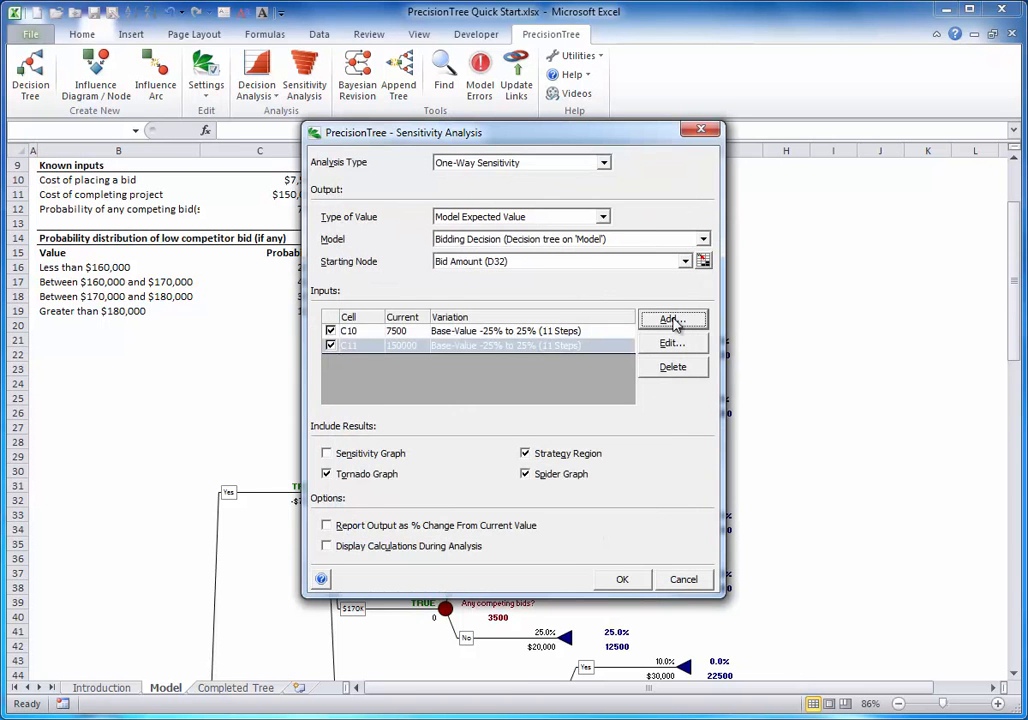
Add the competing-bid probability (C12) as an input using Actual Minimum and Maximum, from .6 to .95 in 8 steps
left_click(668, 320)
left_click(301, 207)
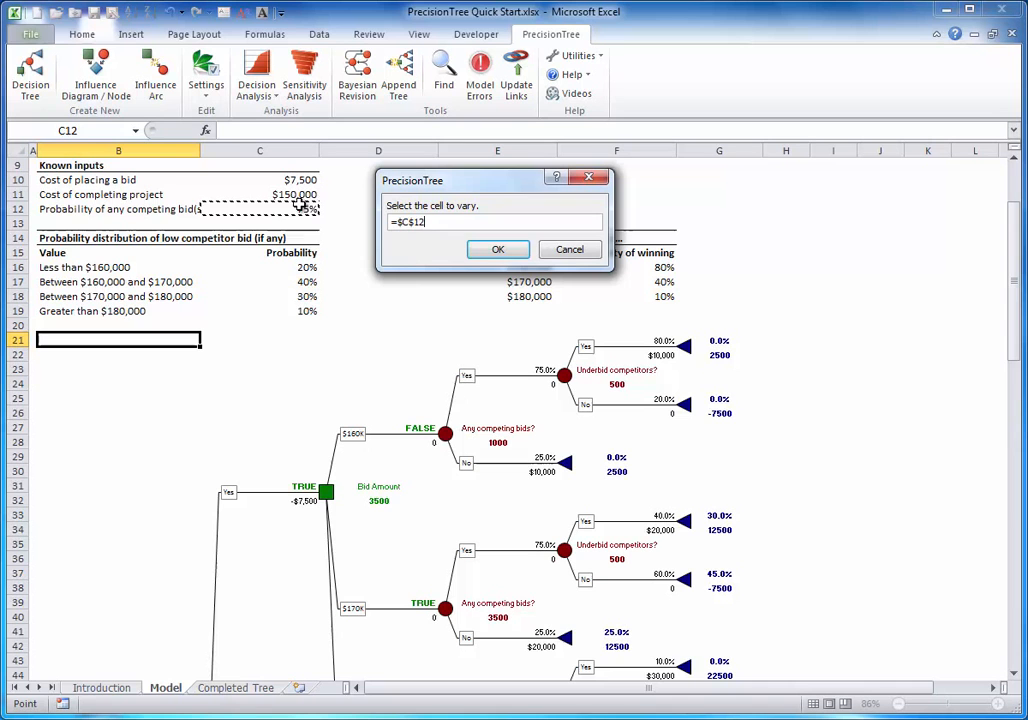
left_click(497, 252)
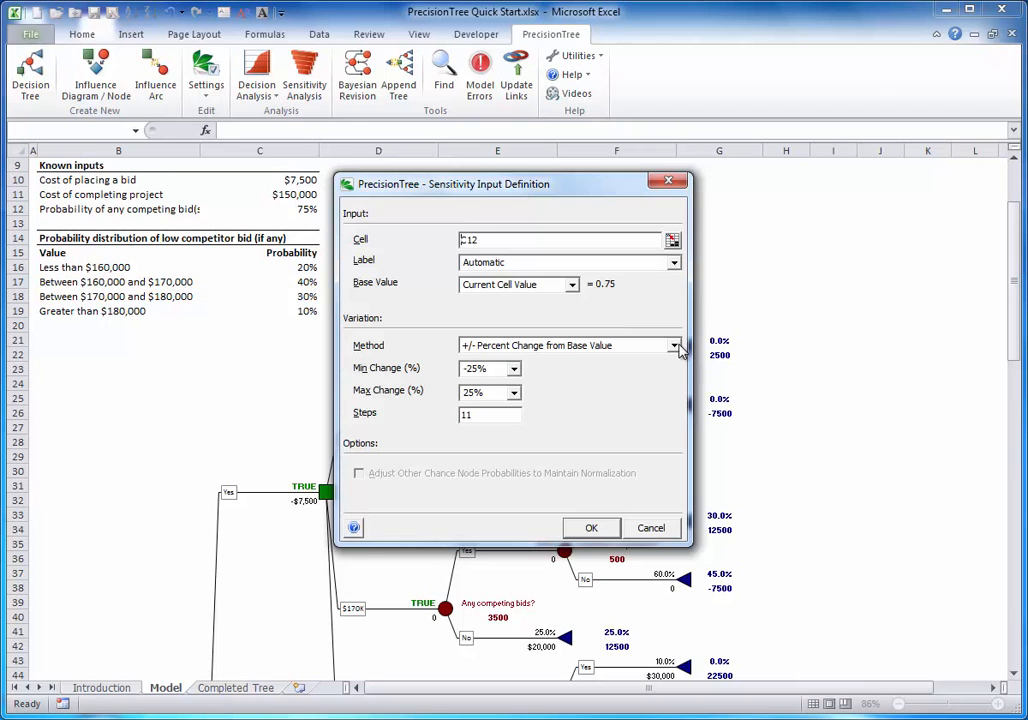
left_click(675, 347)
left_click(543, 379)
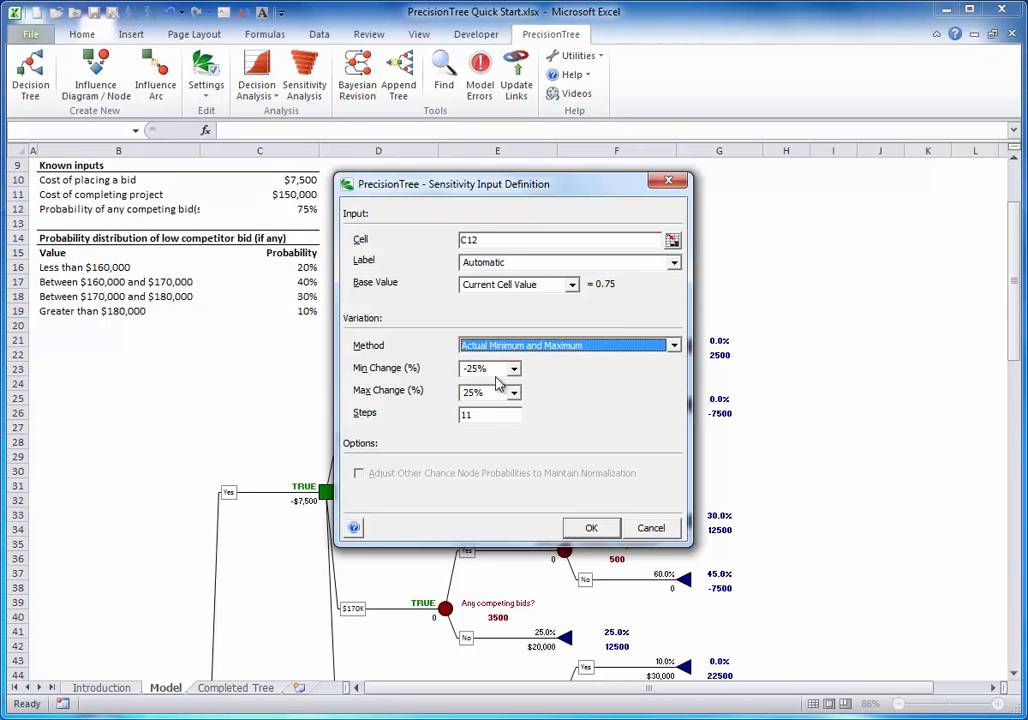
left_click(490, 367)
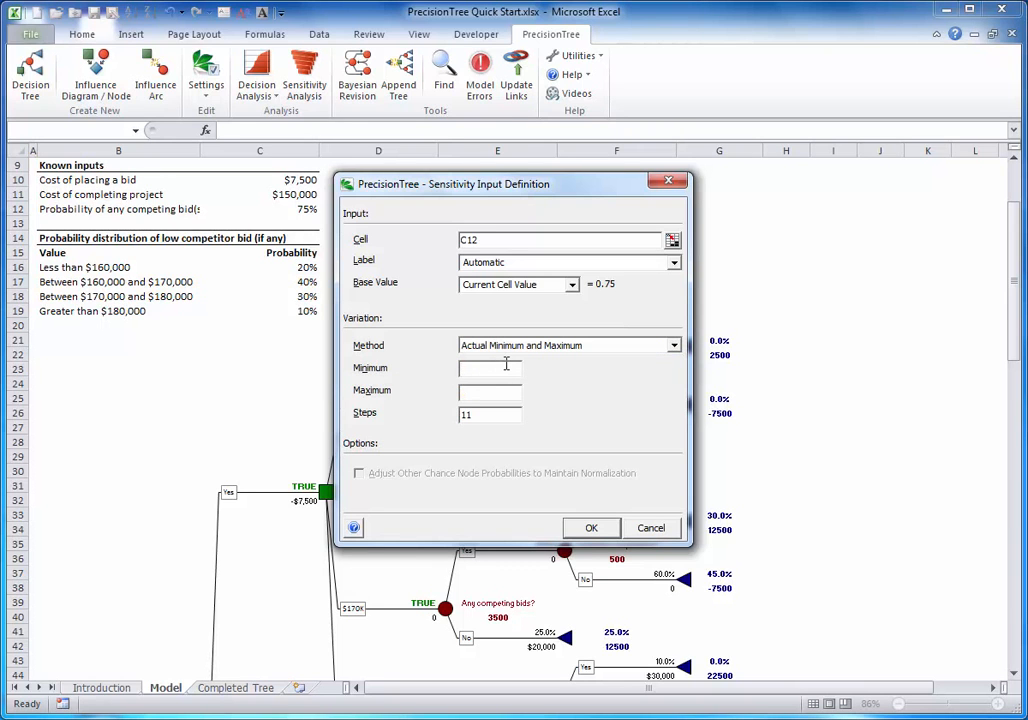
type(".6")
key("Tab")
type(".95")
key("Tab")
type("1")
key("BackSpace")
type("8")
left_click(593, 528)
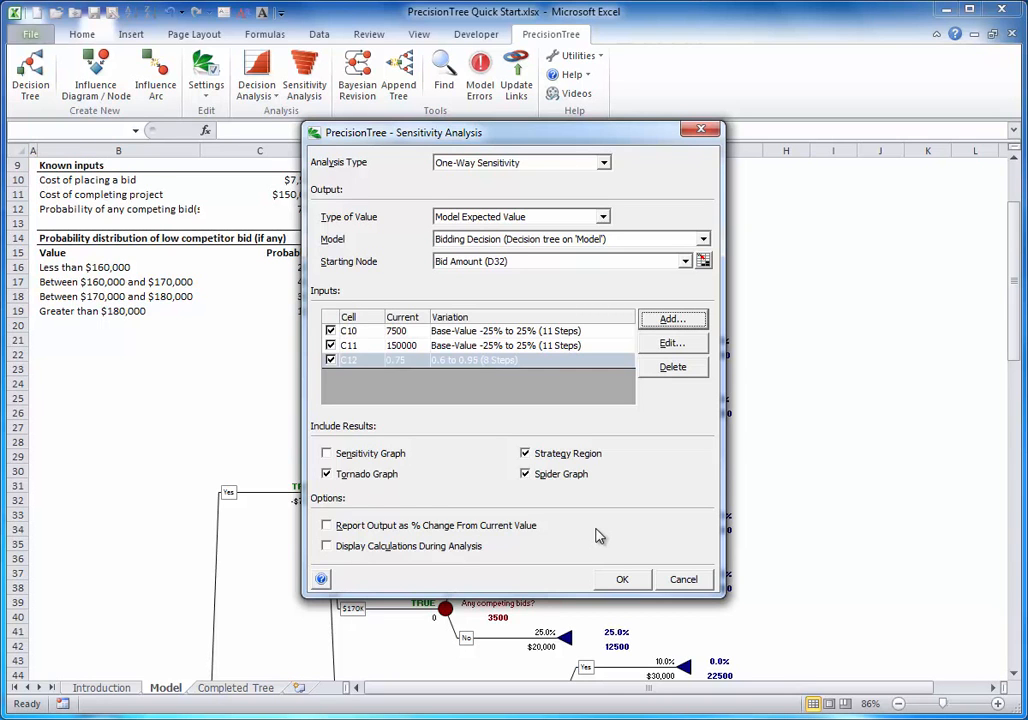
Exclude inputs C10 and C12, run the one-way analysis on C11 alone and inspect the strategy region chart's data points
left_click(331, 331)
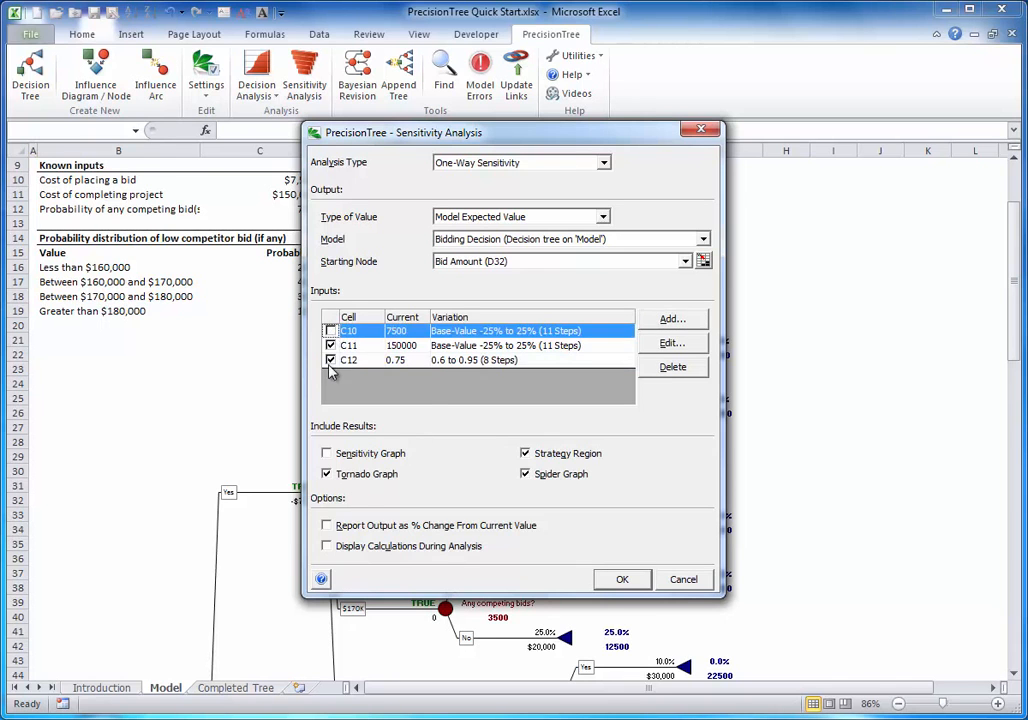
left_click(331, 360)
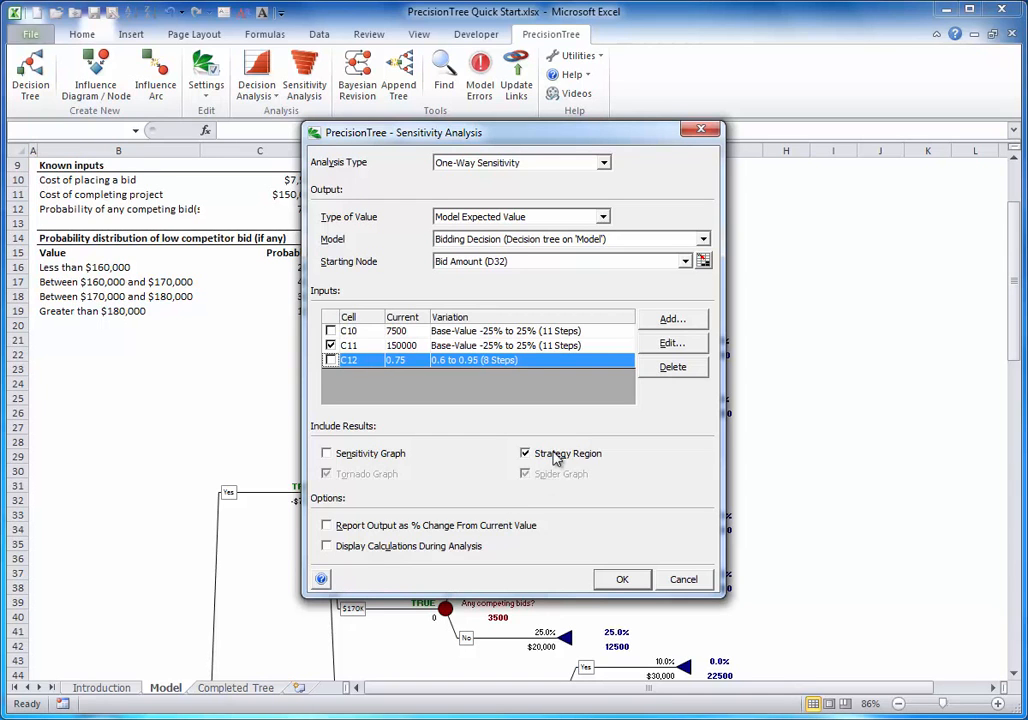
left_click(622, 580)
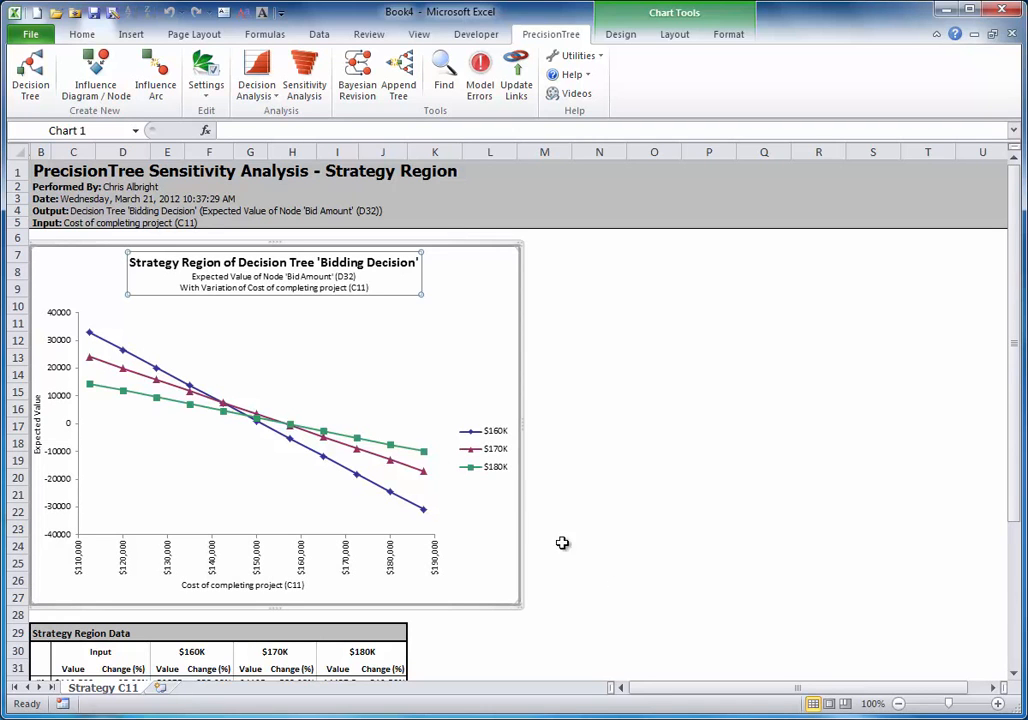
mouse_move(203, 402)
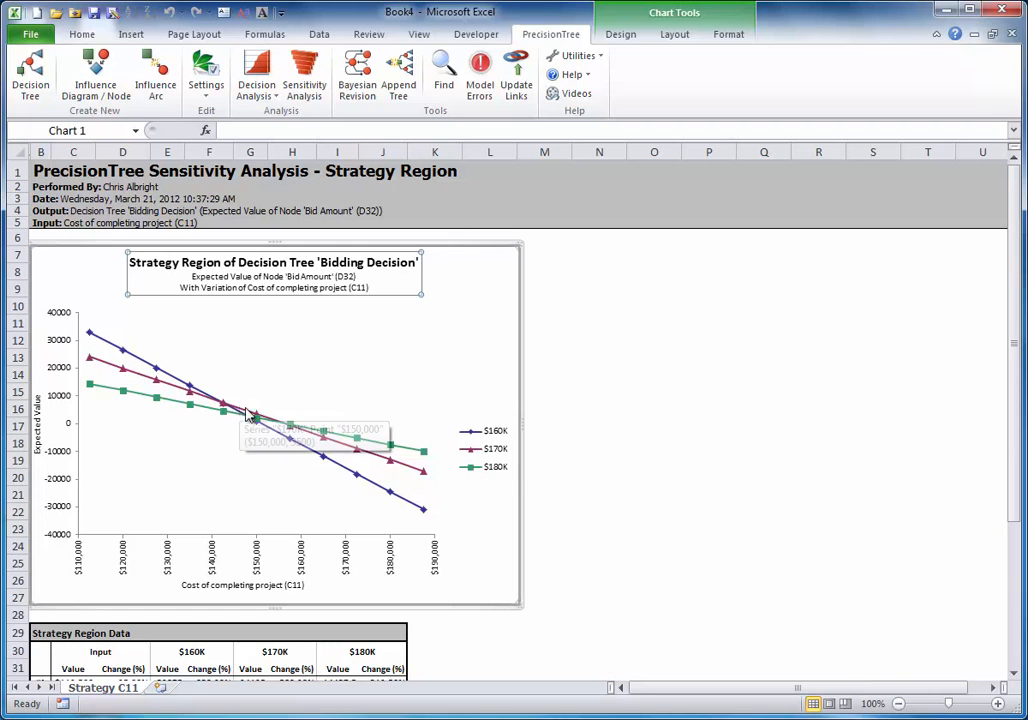
mouse_move(273, 425)
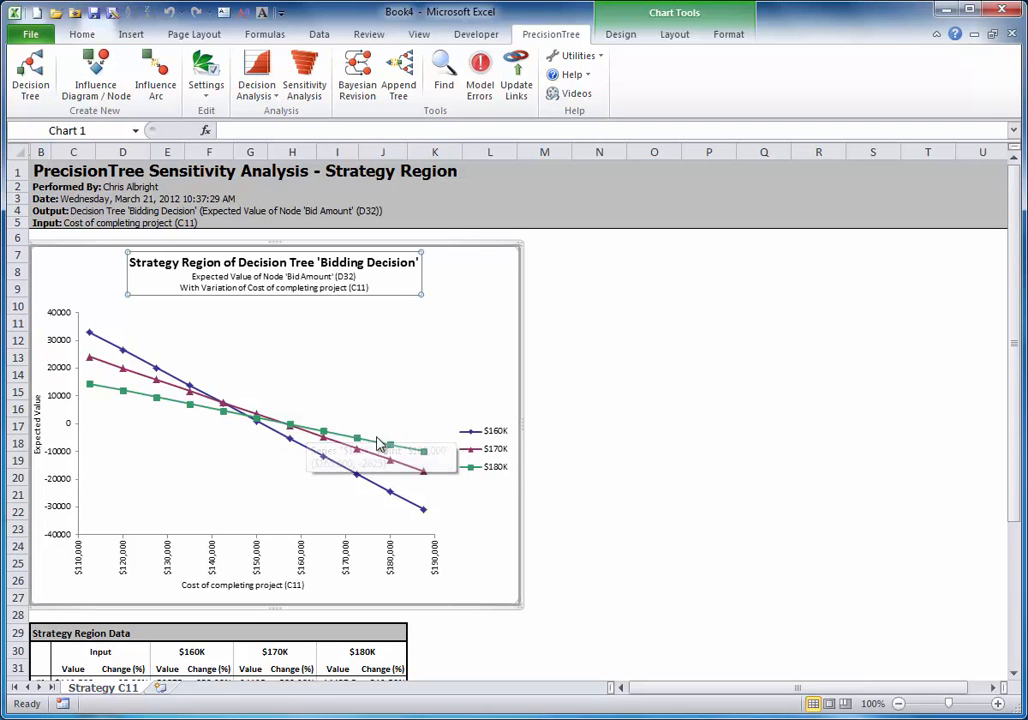
mouse_move(424, 453)
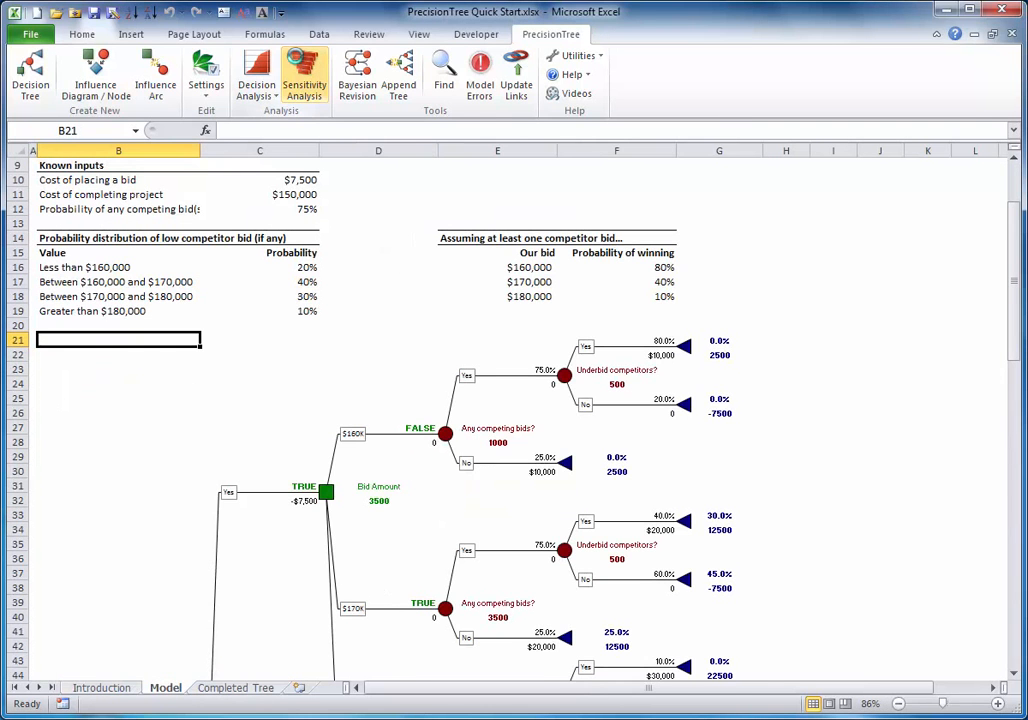
Rerun the one-way sensitivity analysis with inputs C10 and C12 included alongside C11
left_click(304, 80)
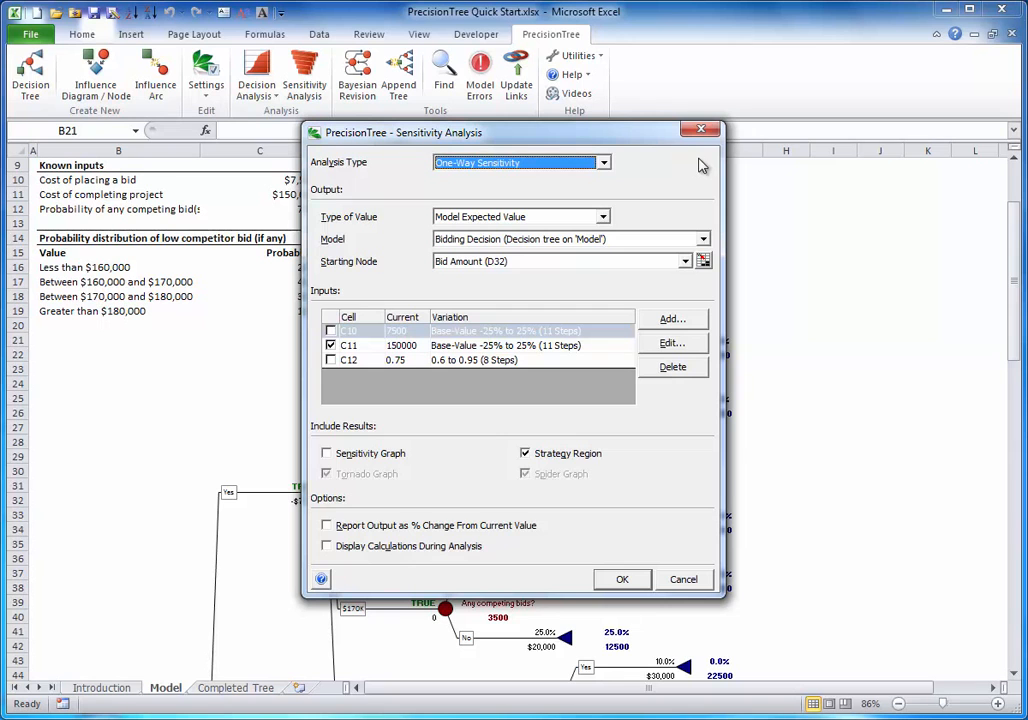
left_click(330, 331)
left_click(330, 360)
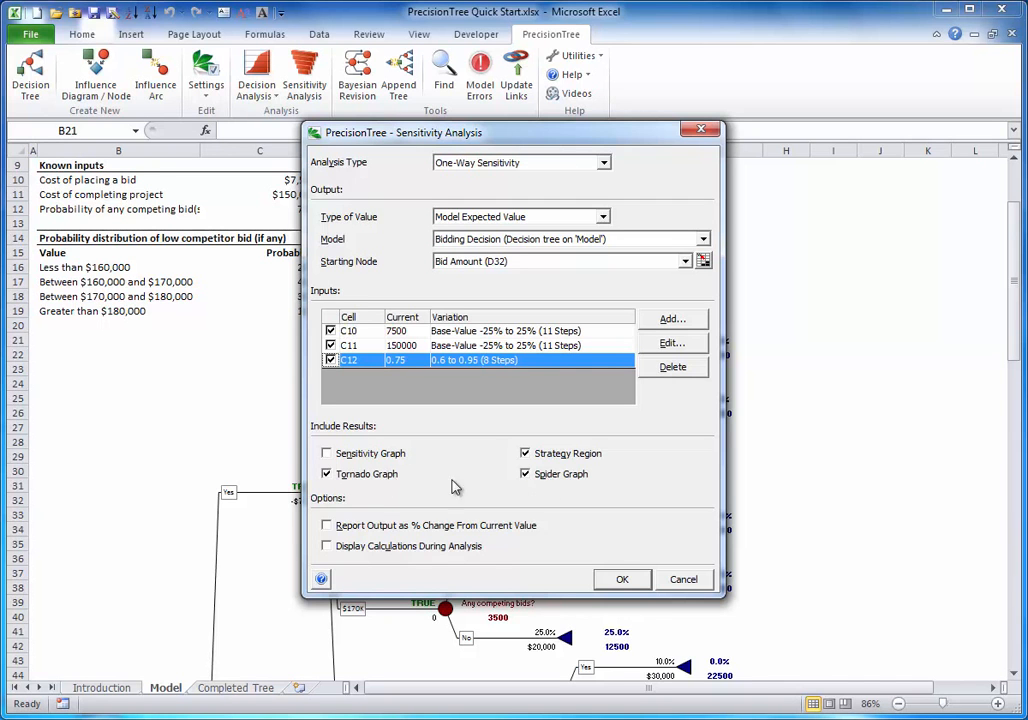
left_click(619, 579)
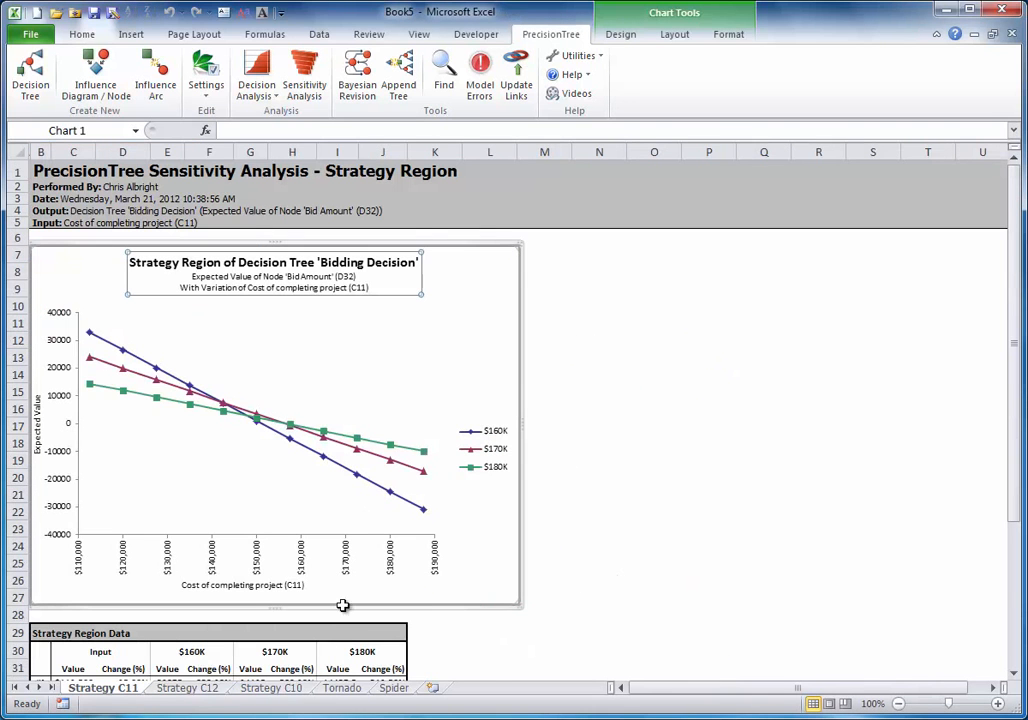
Compare the effects of the three inputs in the tornado and spider graph reports
left_click(340, 688)
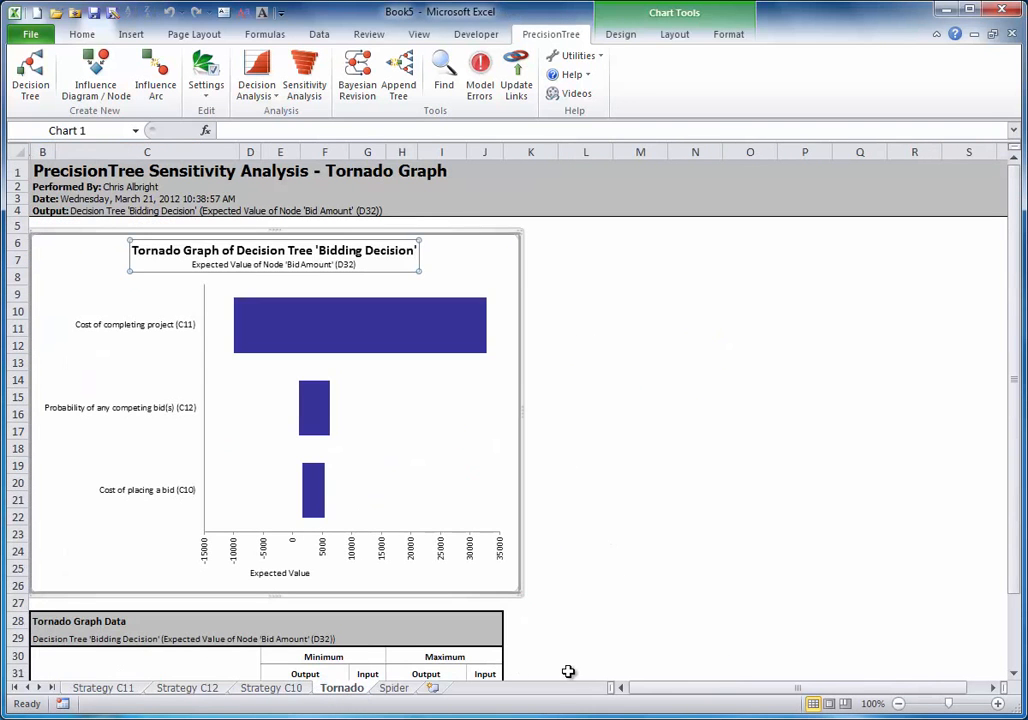
left_click(398, 689)
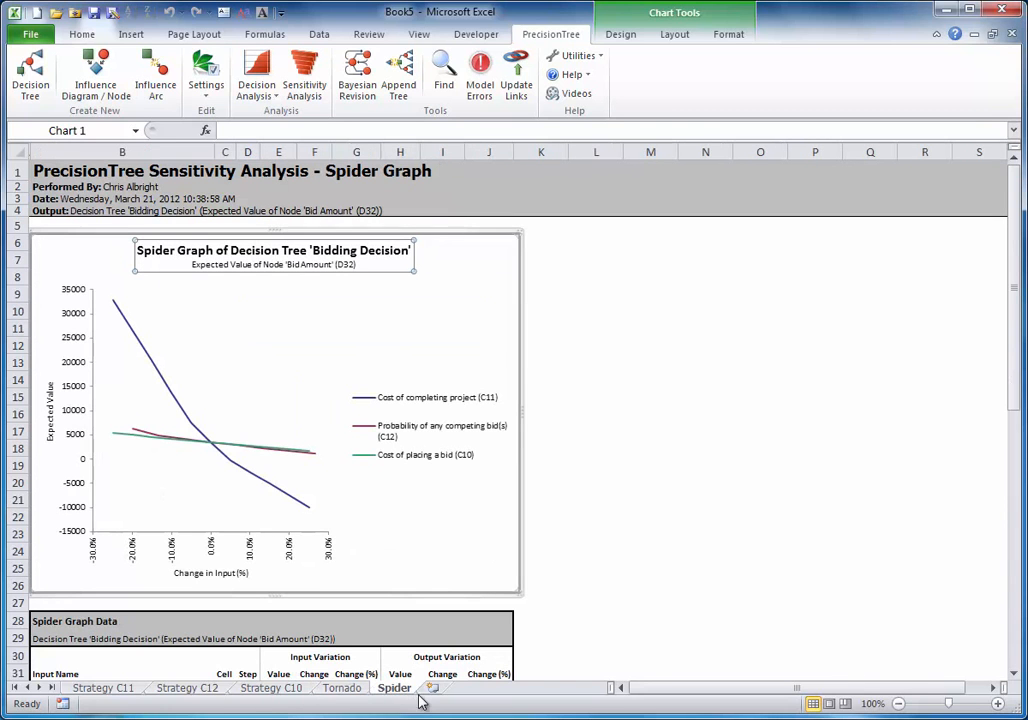
left_click(347, 688)
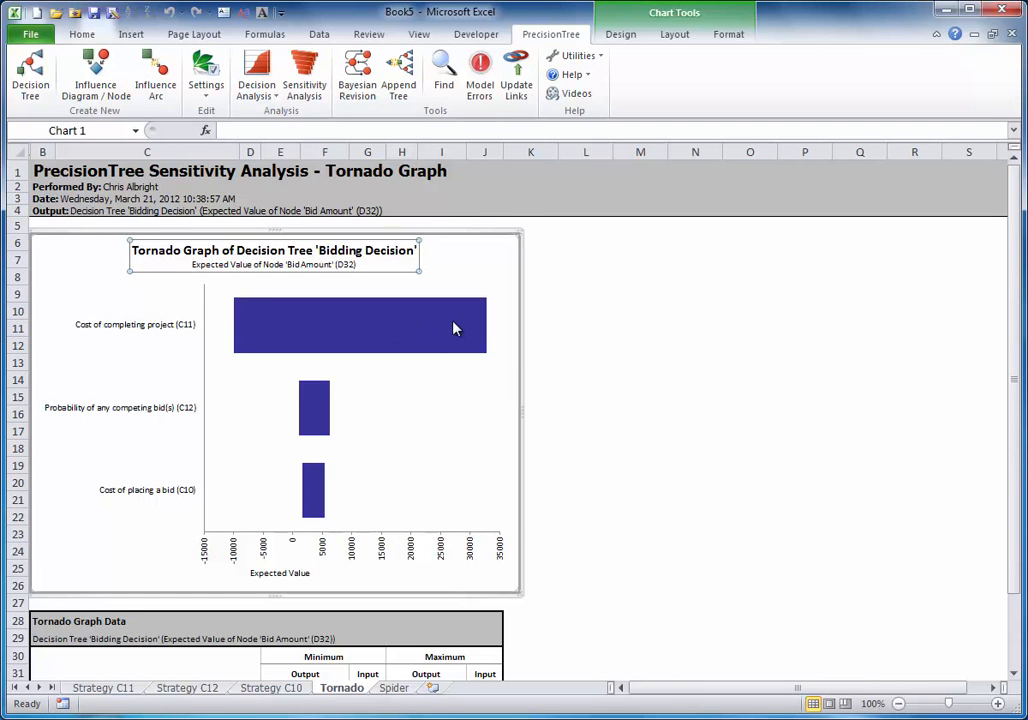
left_click(394, 688)
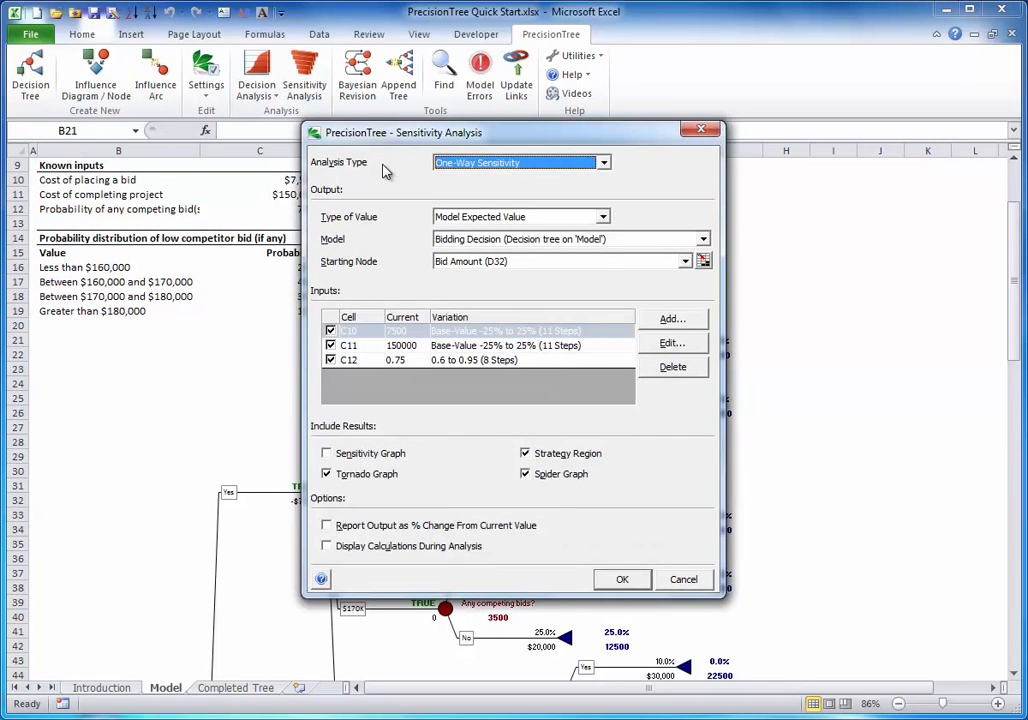
Run a two-way sensitivity analysis on Bid Amount with C11 as the X input and C12 as the Y input
left_click(604, 162)
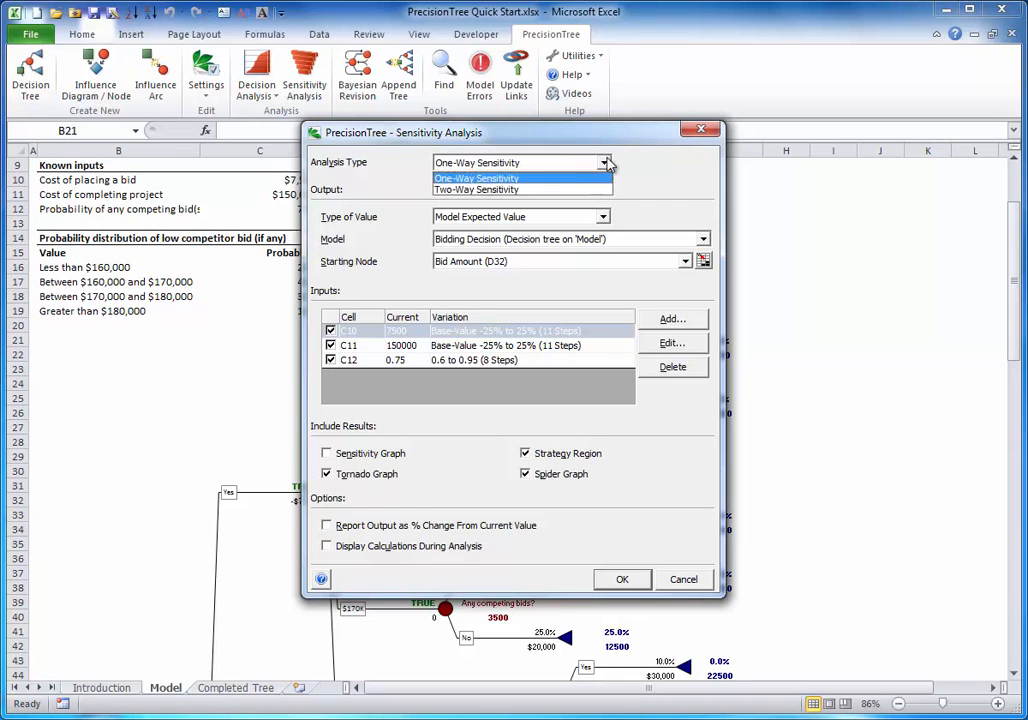
left_click(519, 178)
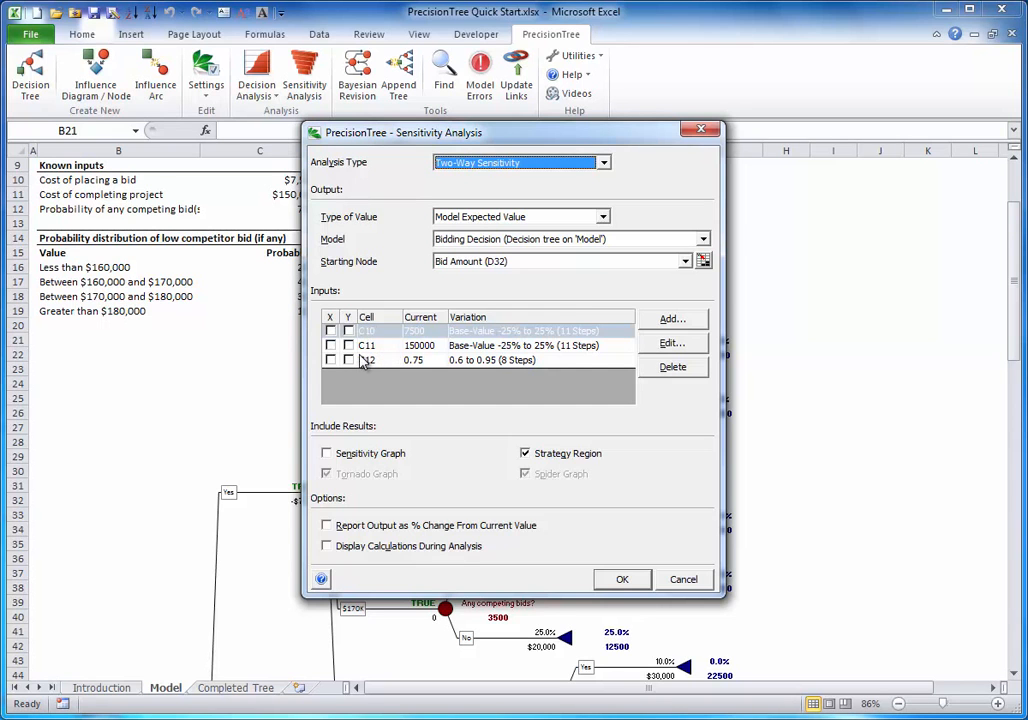
left_click(331, 345)
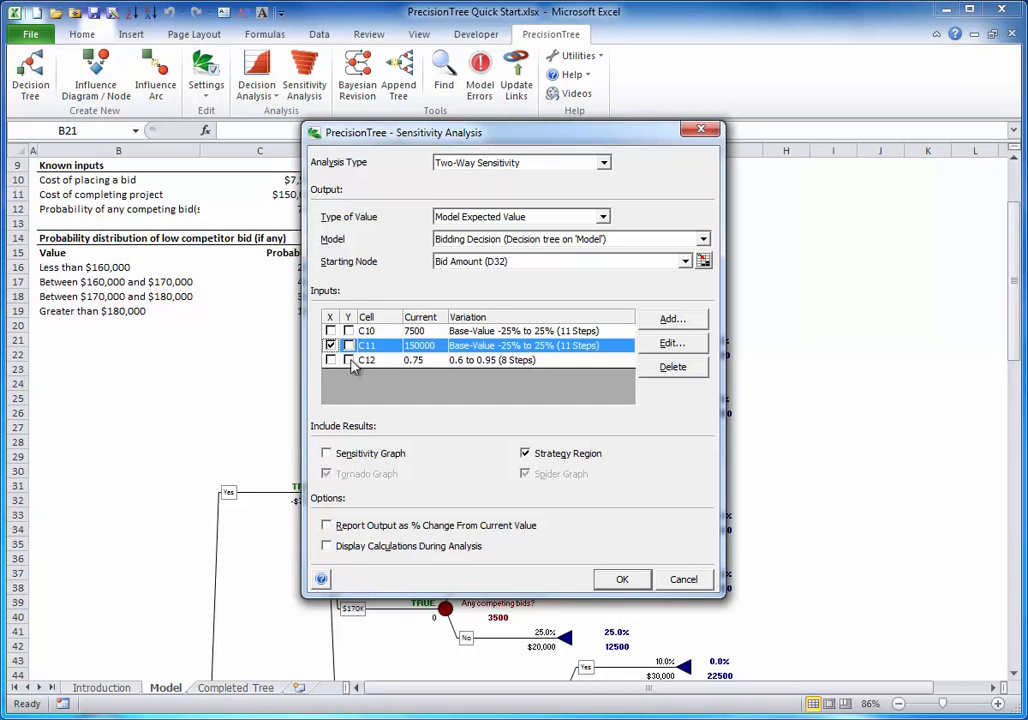
left_click(348, 360)
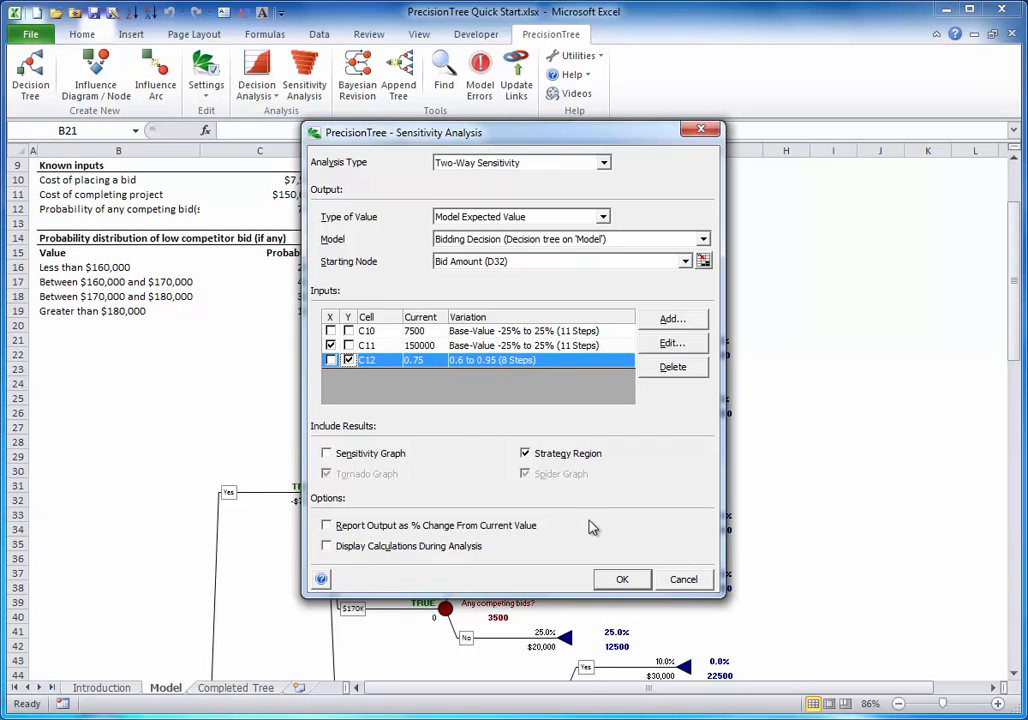
left_click(621, 579)
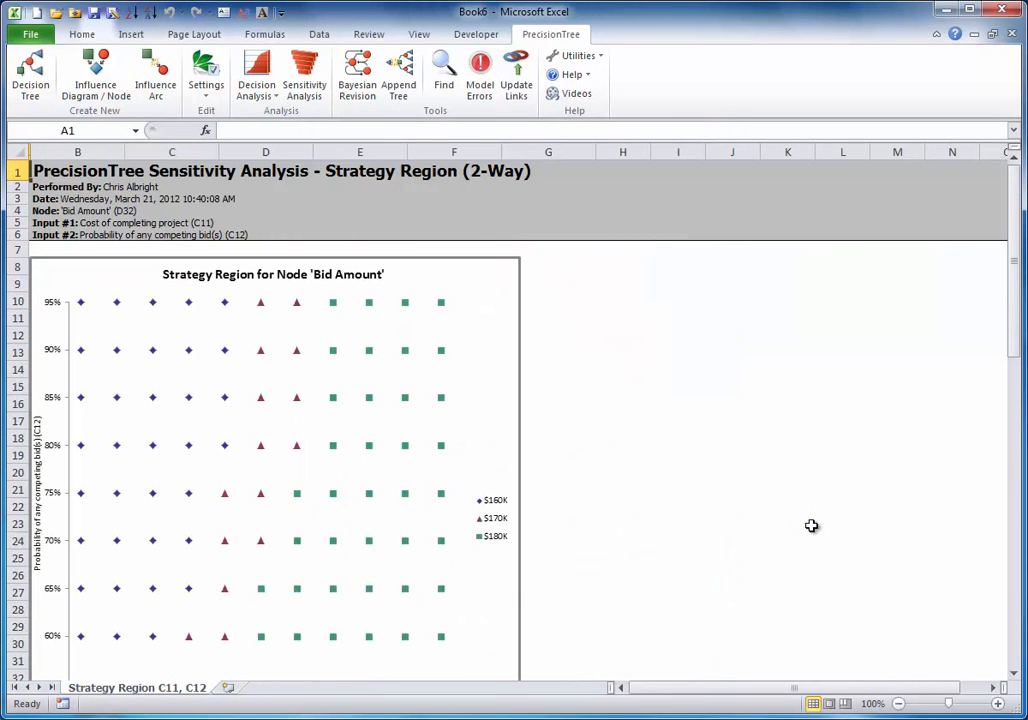